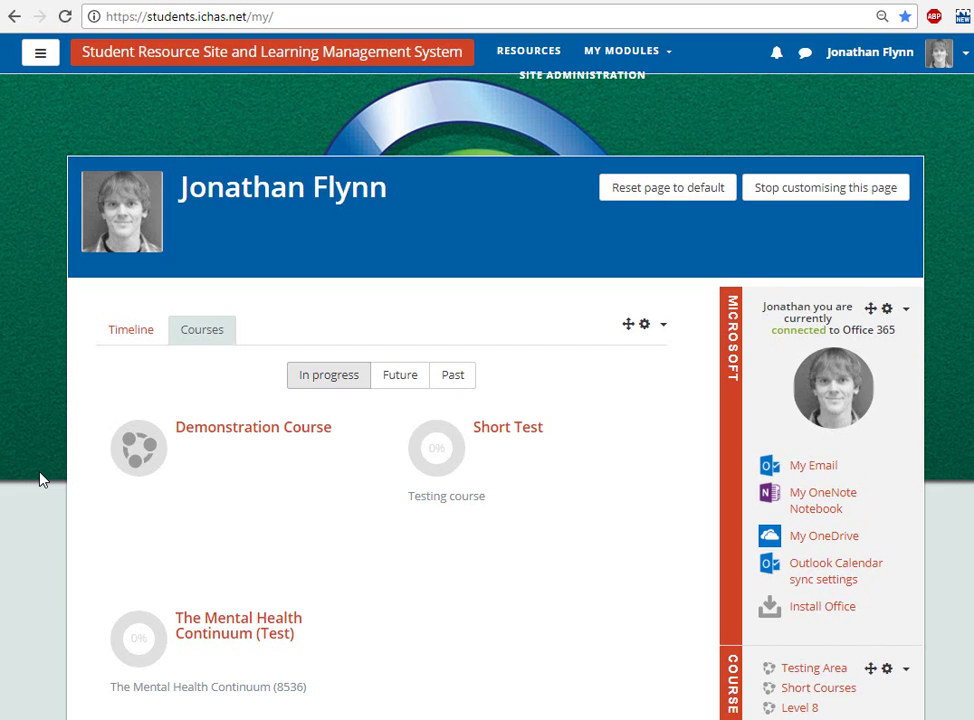
Open the My Modules dropdown from the Dashboard's top navigation bar
{"action": "left_click", "coordinate": [667, 60]}
Open the Demonstration Course and expand, then collapse, its Module Overview and Assessment section
{"action": "left_click", "coordinate": [657, 90]}
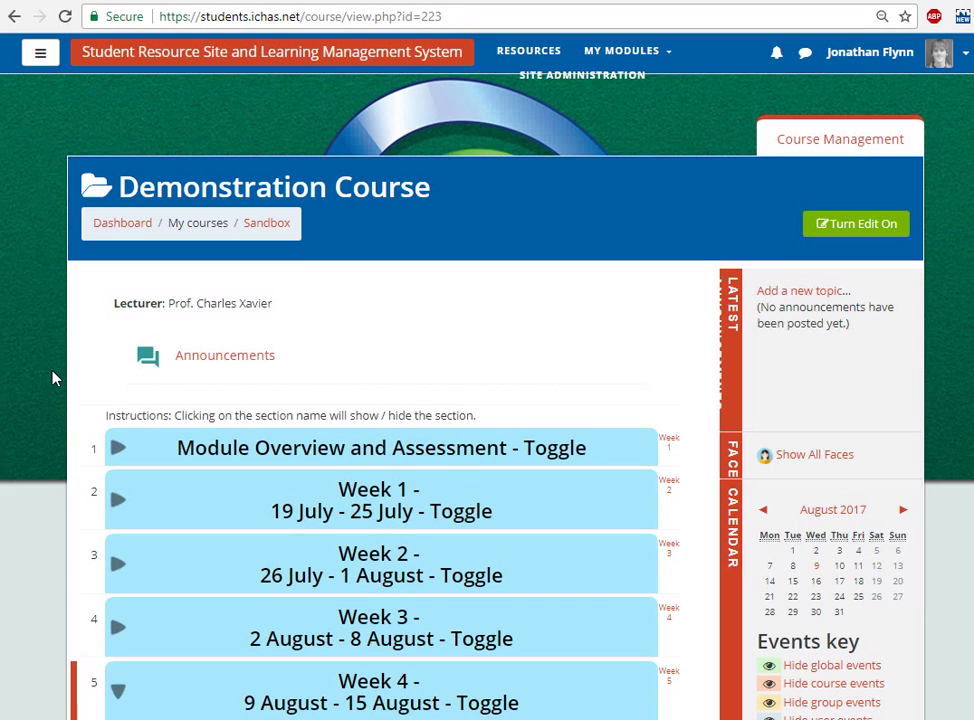
{"action": "scroll", "coordinate": [55, 378], "scroll_direction": "down", "scroll_amount": 1}
{"action": "scroll", "coordinate": [55, 378], "scroll_direction": "down", "scroll_amount": 1}
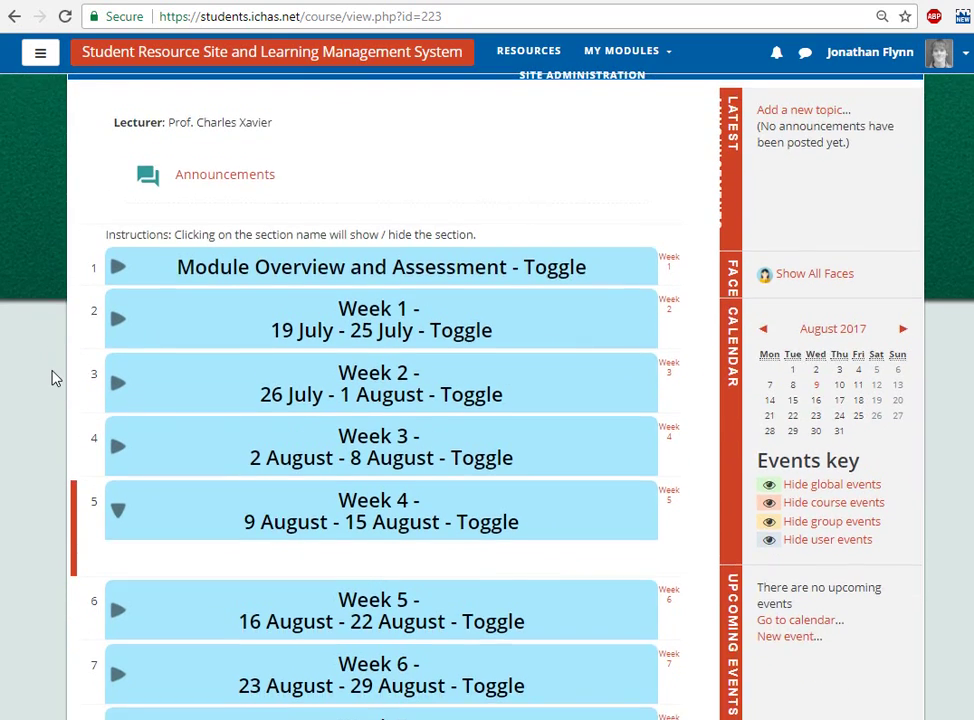
{"action": "scroll", "coordinate": [55, 378], "scroll_direction": "down", "scroll_amount": 4}
{"action": "scroll", "coordinate": [55, 378], "scroll_direction": "up", "scroll_amount": 4}
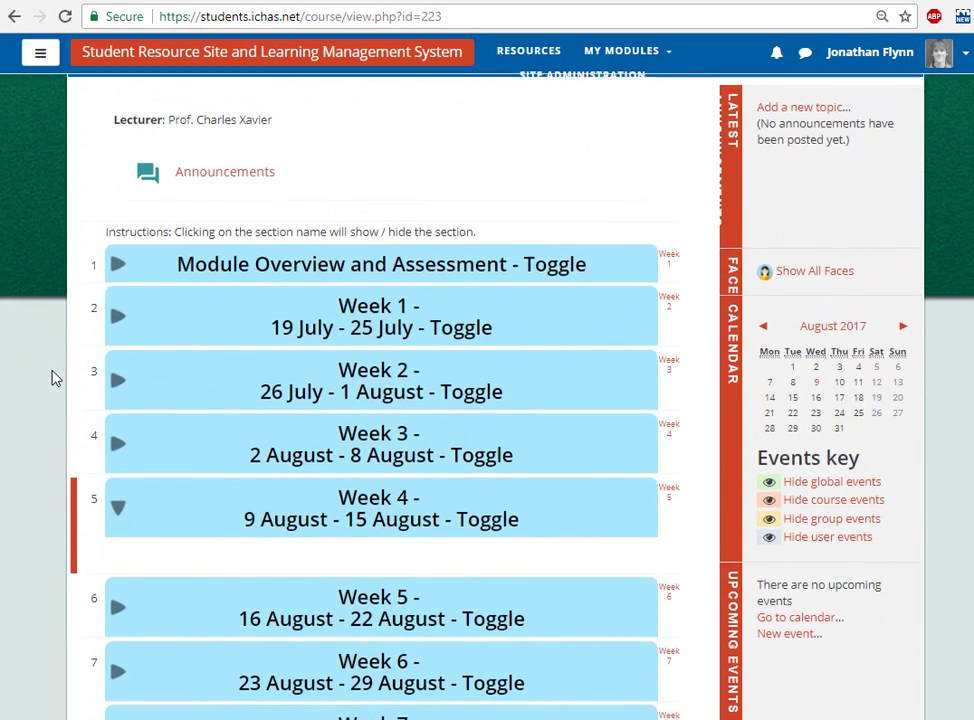
{"action": "left_click", "coordinate": [118, 265]}
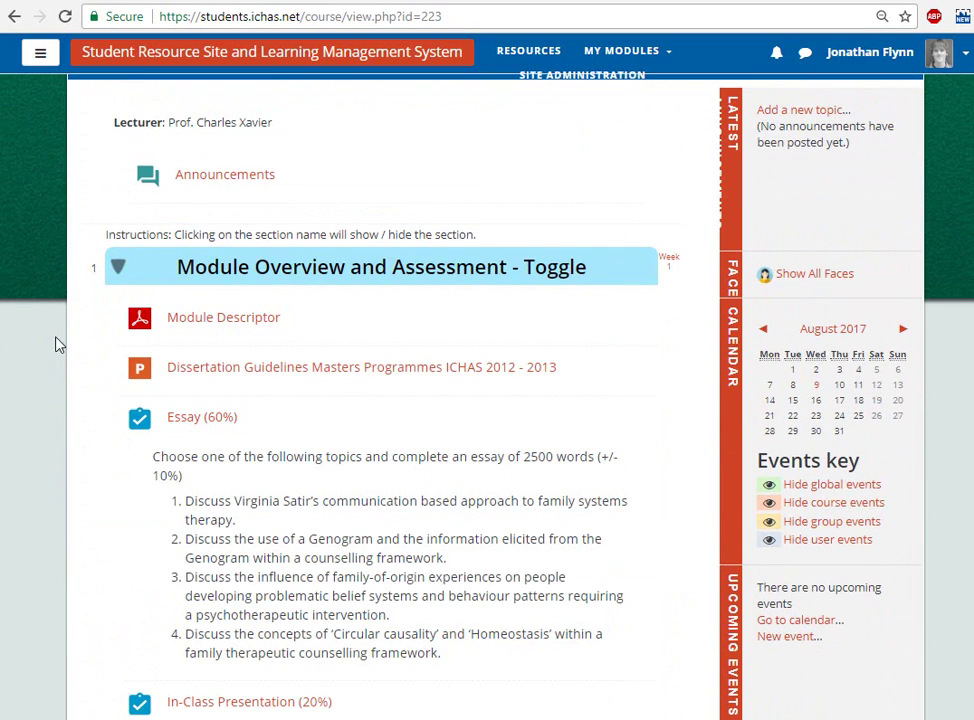
{"action": "scroll", "coordinate": [60, 390], "scroll_direction": "down", "scroll_amount": 1}
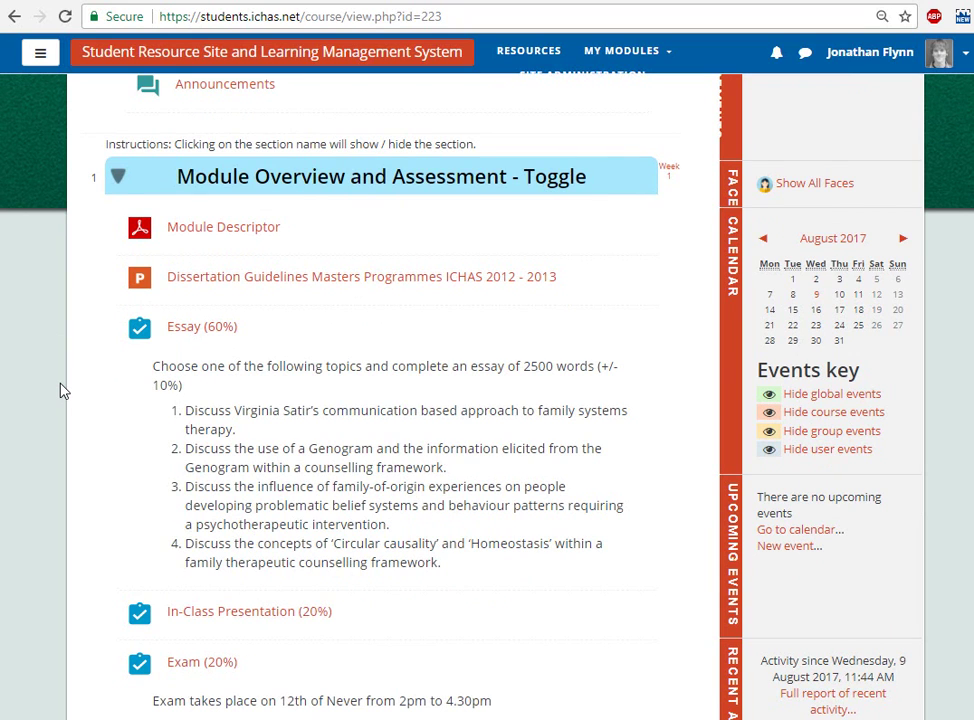
{"action": "left_click", "coordinate": [120, 180]}
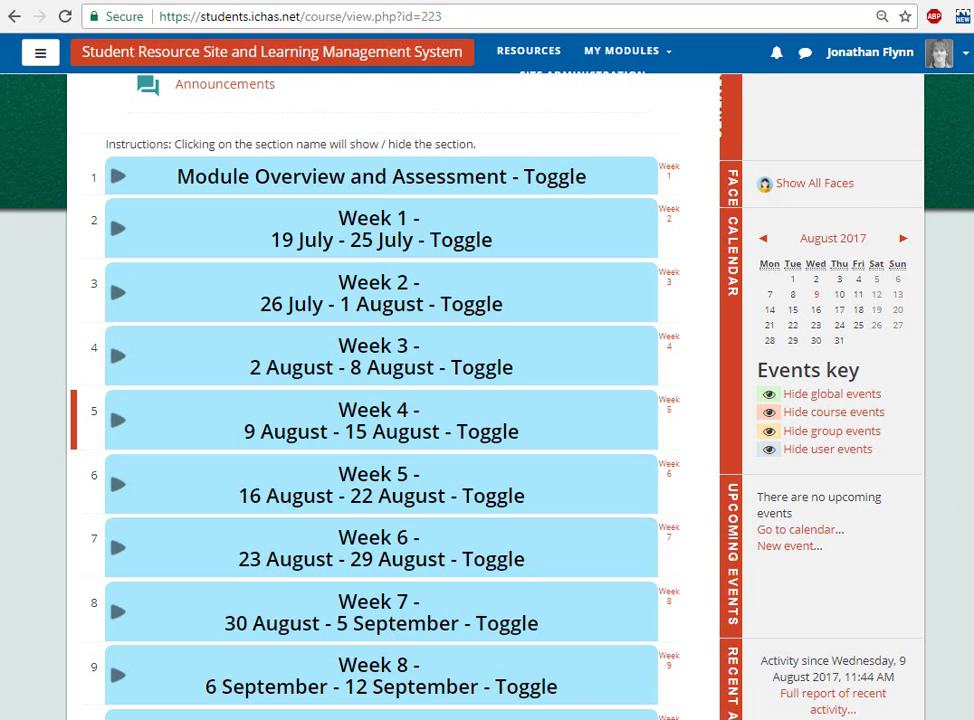
Toggle the Week 1 and Week 2 sections and expand the empty Week 3 section
{"action": "left_click", "coordinate": [133, 303]}
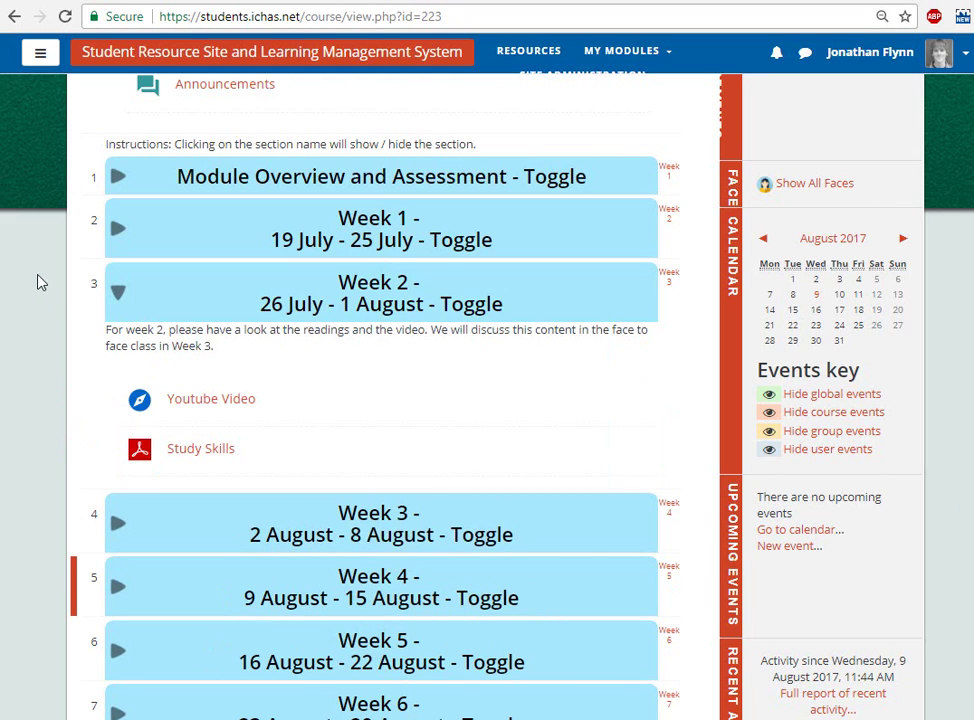
{"action": "left_click", "coordinate": [122, 245]}
{"action": "left_click", "coordinate": [113, 336]}
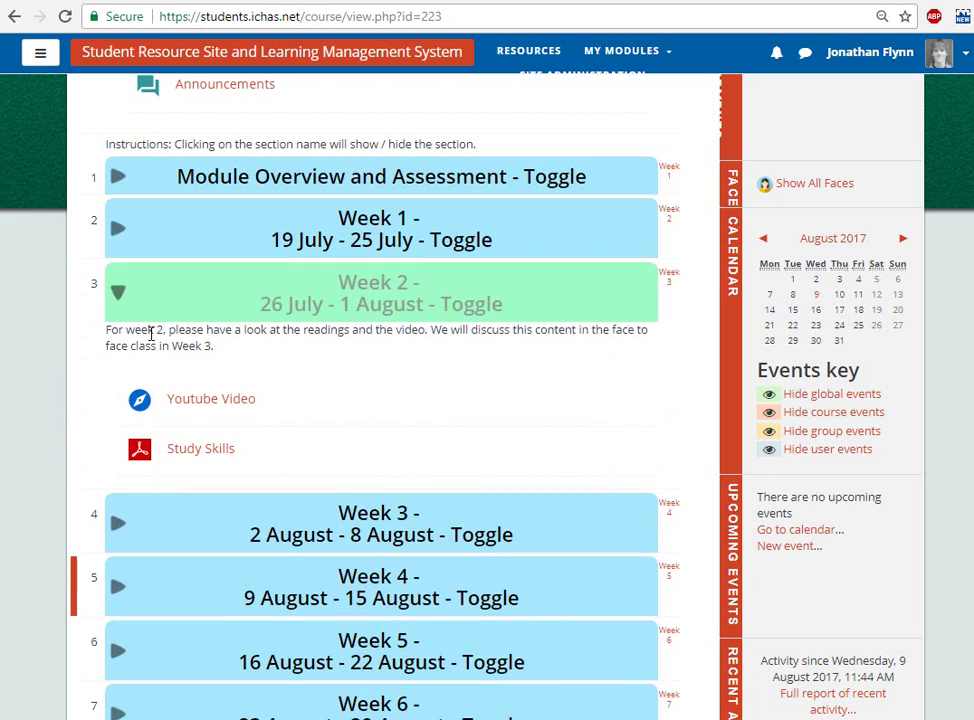
{"action": "left_click", "coordinate": [121, 524]}
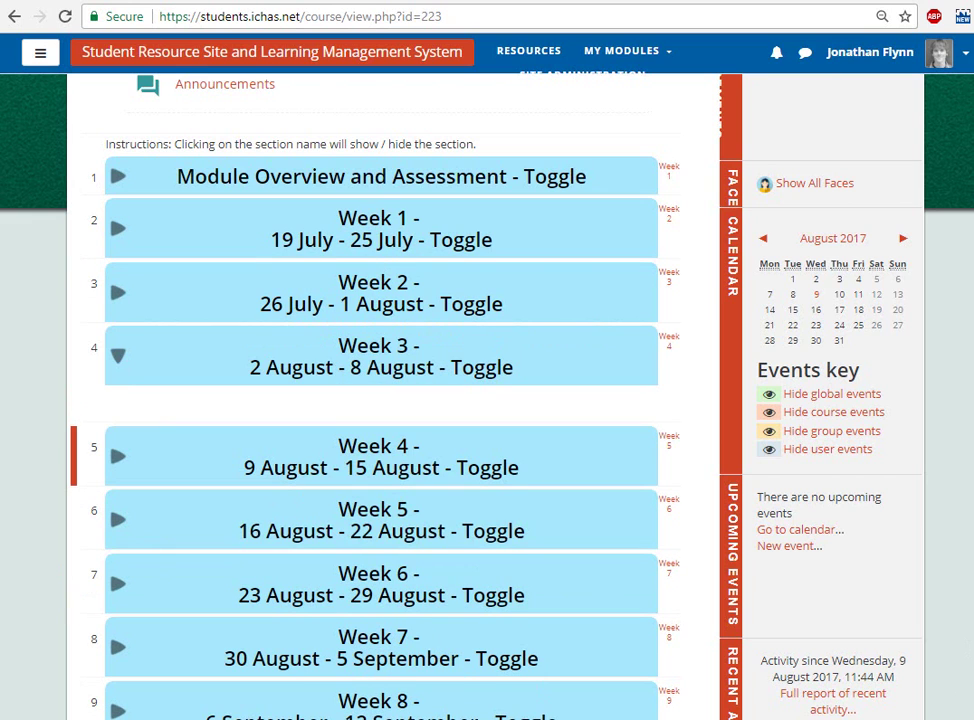
{"action": "scroll", "coordinate": [802, 372], "scroll_direction": "up", "scroll_amount": 3}
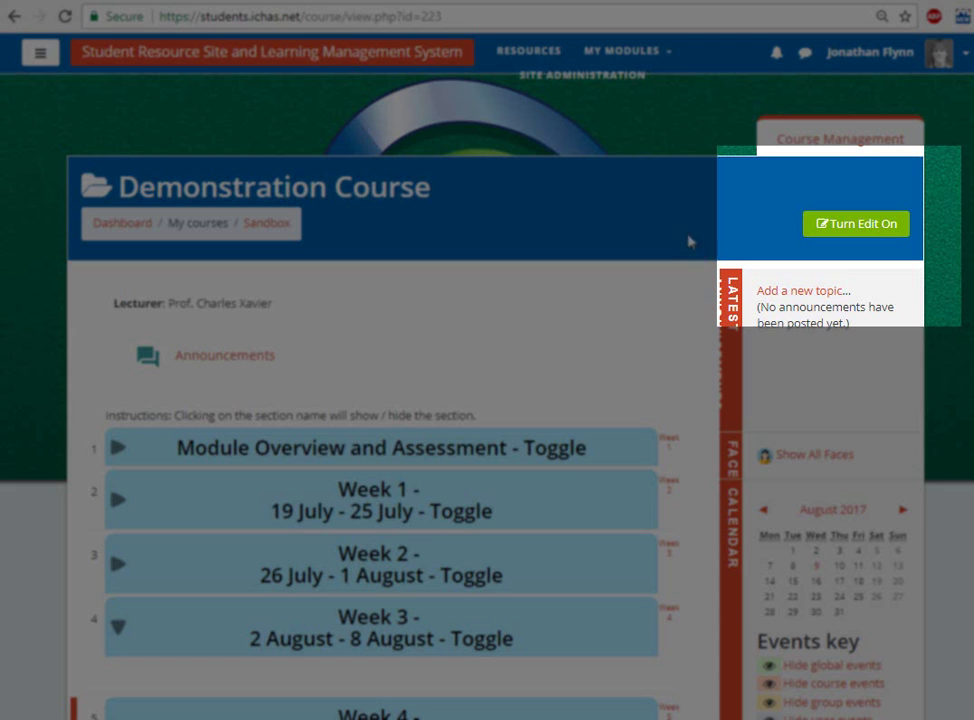
Turn editing on, check the Module Overview section's Edit menu, and scroll down to Week 3
{"action": "left_click", "coordinate": [841, 227]}
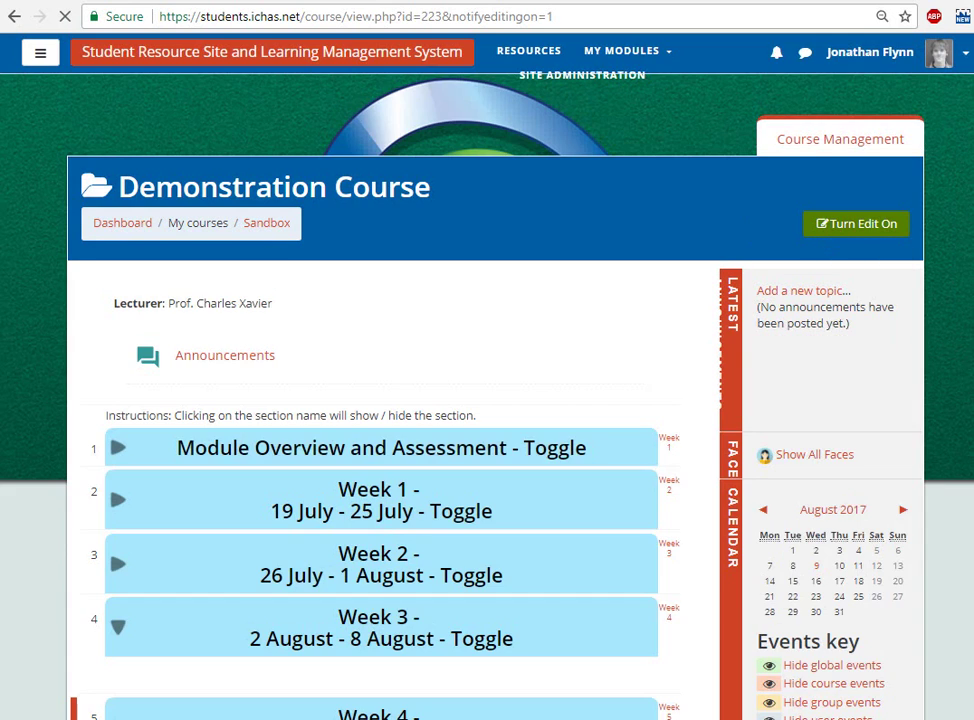
{"action": "scroll", "coordinate": [91, 478], "scroll_direction": "down", "scroll_amount": 3}
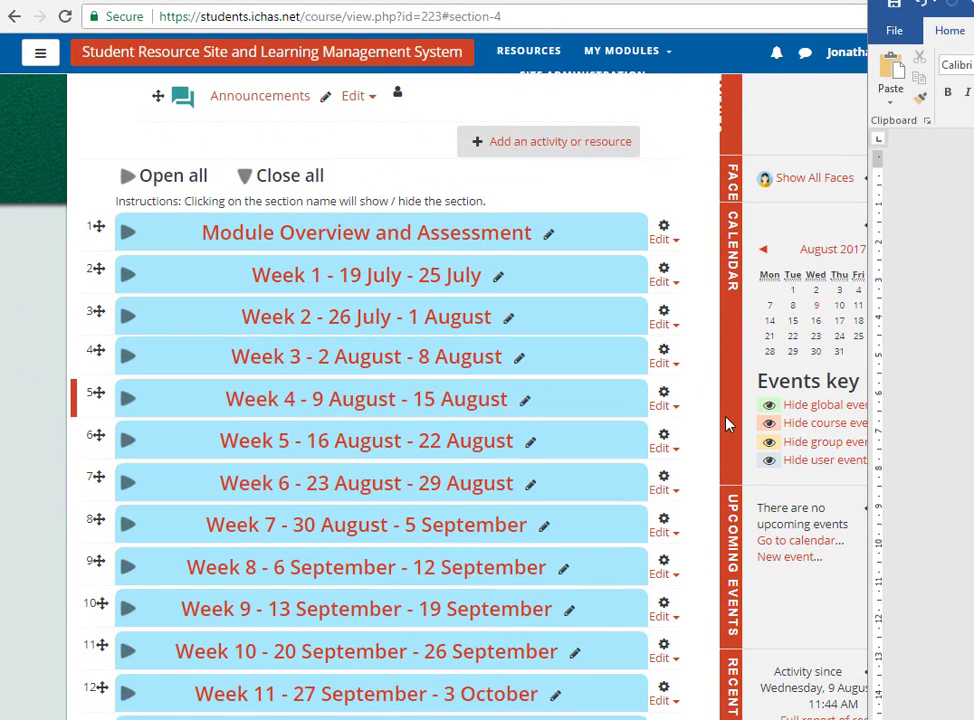
{"action": "left_click", "coordinate": [668, 240]}
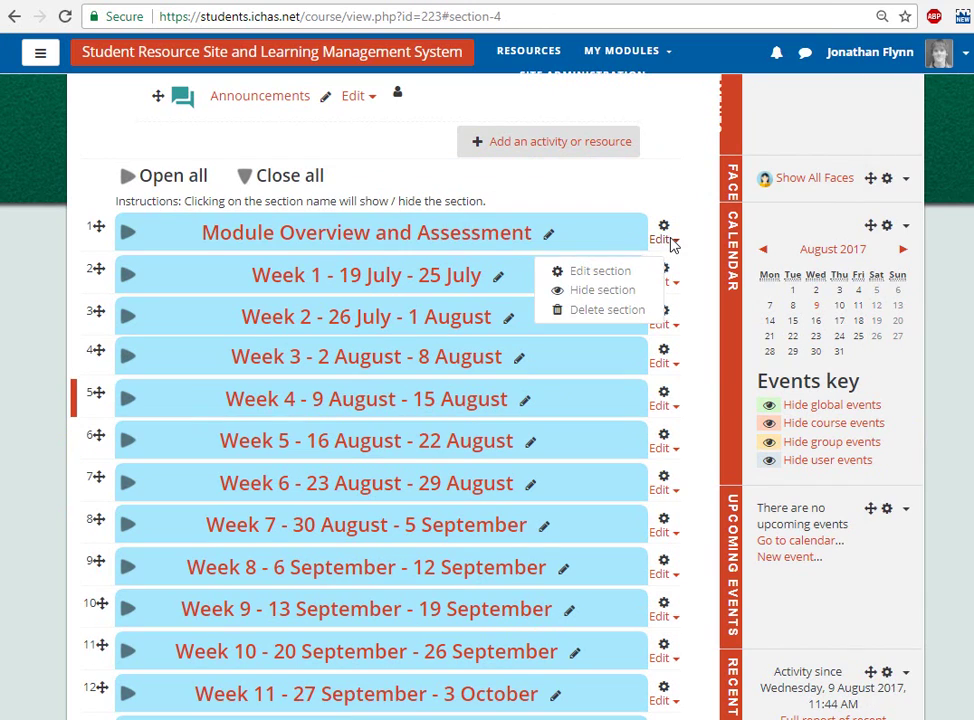
{"action": "left_click", "coordinate": [130, 234]}
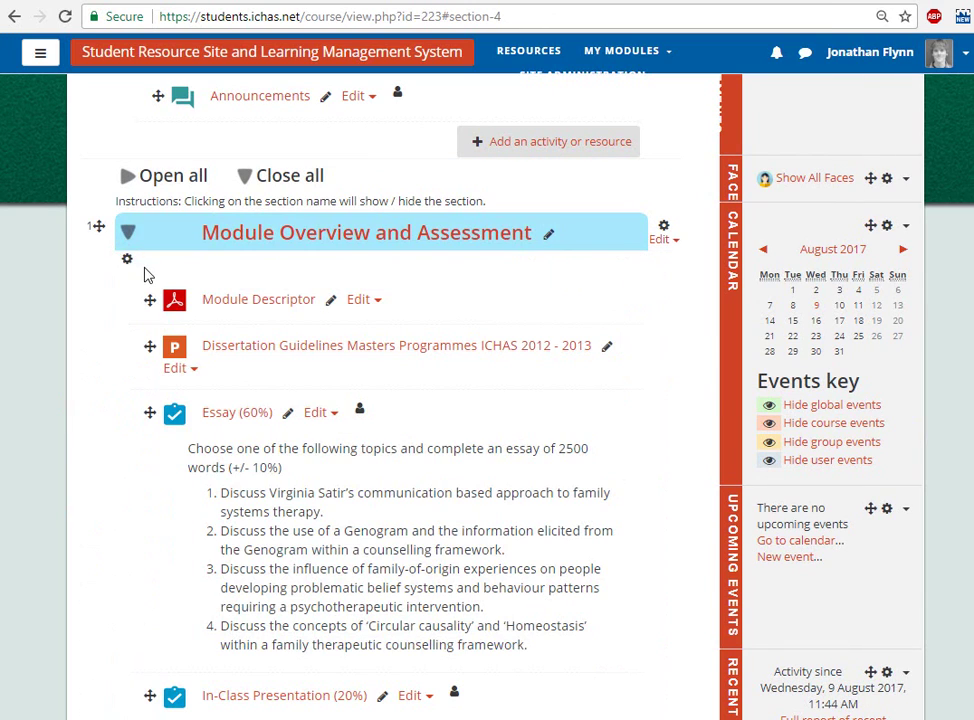
{"action": "scroll", "coordinate": [125, 317], "scroll_direction": "down", "scroll_amount": 3}
{"action": "scroll", "coordinate": [125, 317], "scroll_direction": "down", "scroll_amount": 1}
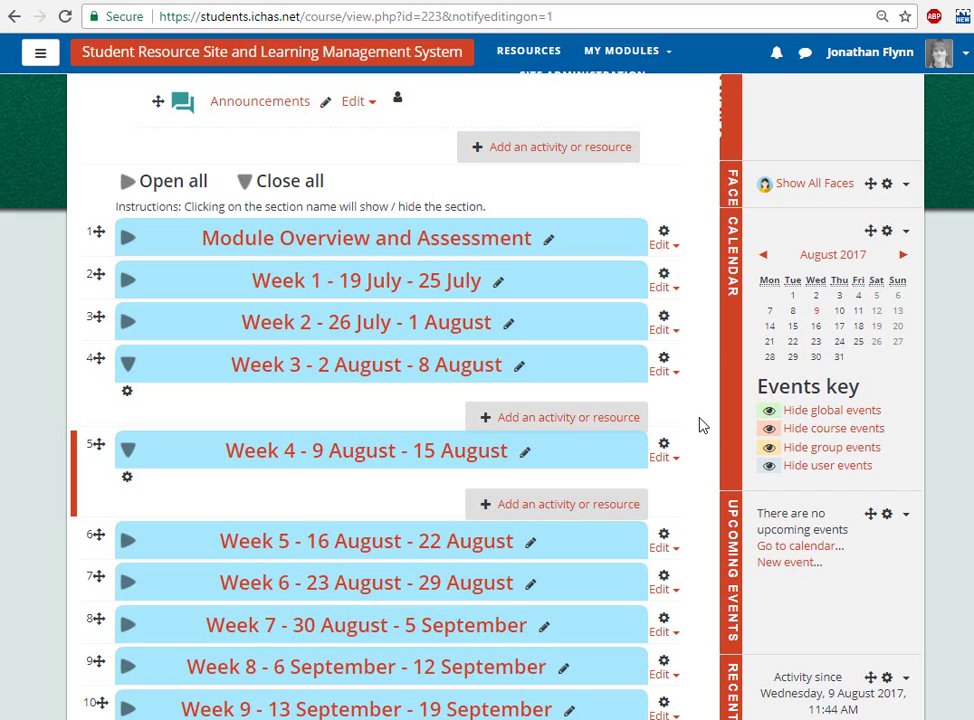
Drag the Study Skills, Week 1 Reading and 5 Highly Effective Strategies for Research PDFs from the Demo folder into Week 3
{"action": "key", "text": "alt+Tab"}
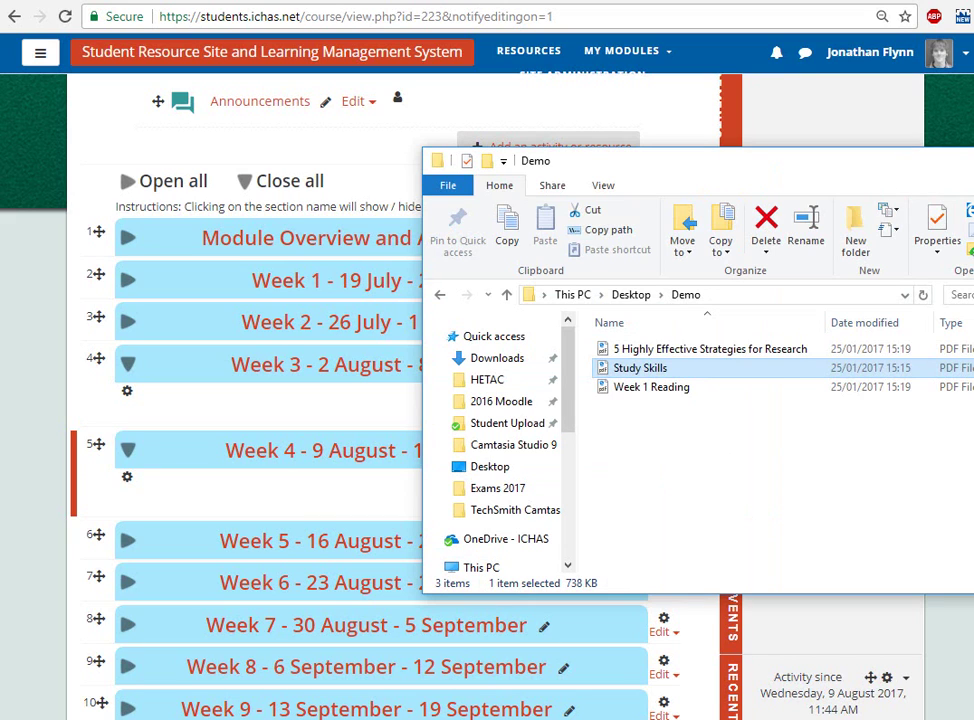
{"action": "left_click_drag", "start_coordinate": [645, 372], "coordinate": [252, 426]}
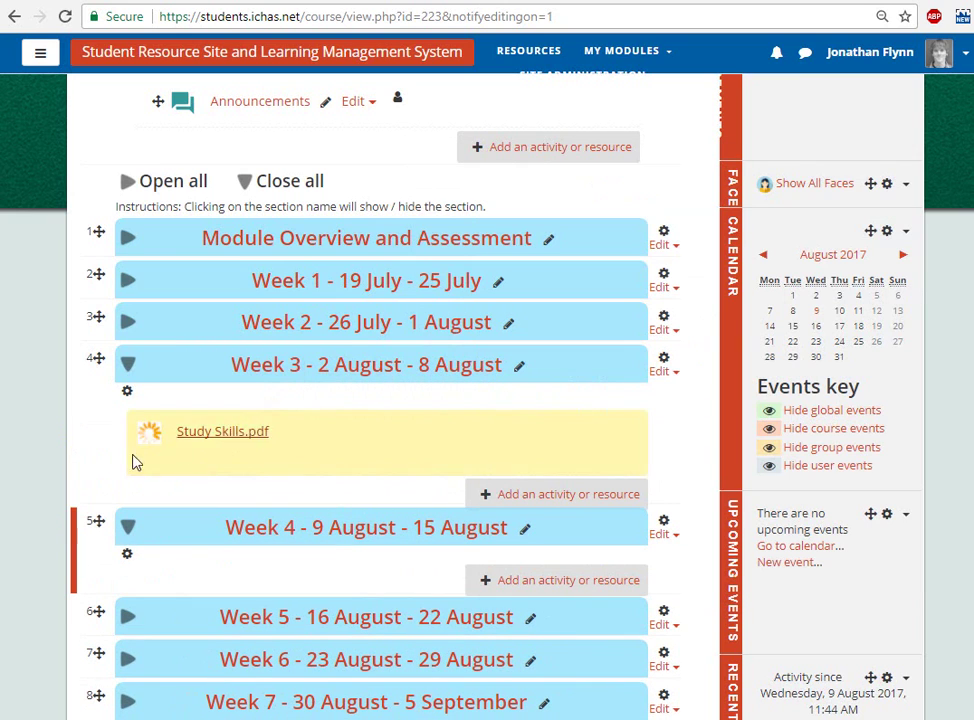
{"action": "key", "text": "alt+Tab"}
{"action": "left_click", "coordinate": [683, 391]}
{"action": "left_click_drag", "start_coordinate": [683, 396], "coordinate": [174, 463]}
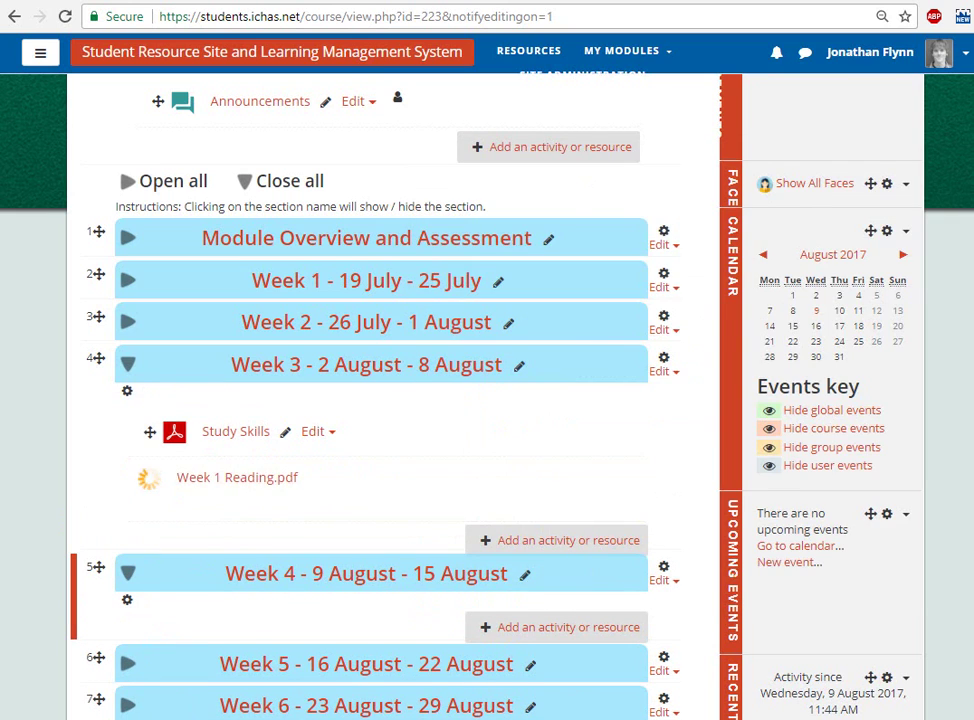
{"action": "key", "text": "alt+Tab"}
{"action": "left_click", "coordinate": [660, 350]}
{"action": "left_click_drag", "start_coordinate": [660, 350], "coordinate": [147, 510]}
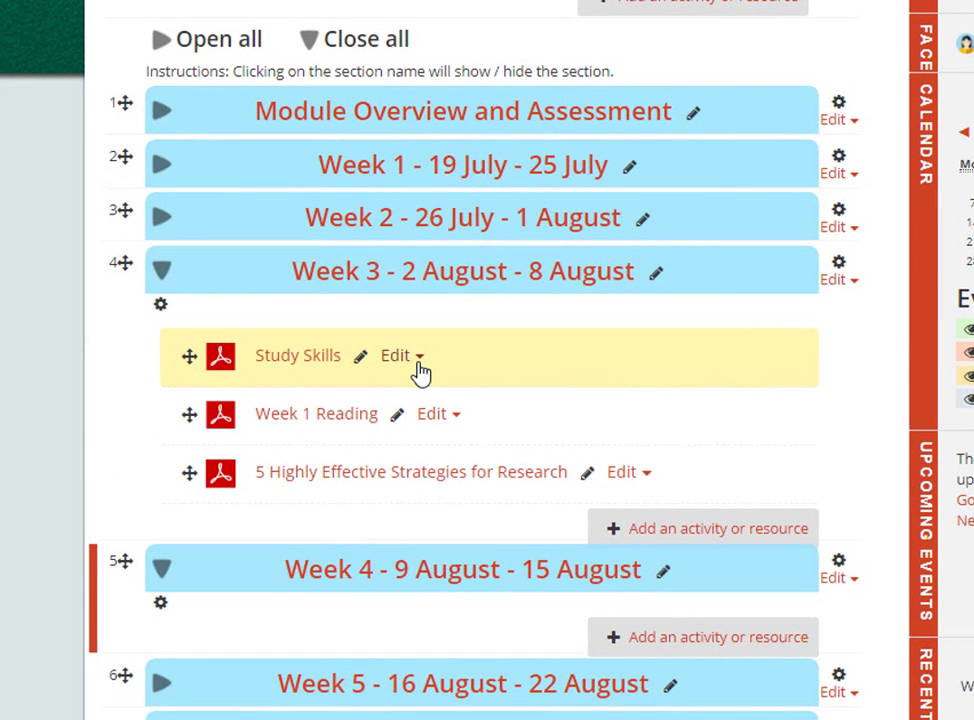
Delete the Study Skills file from Week 3
{"action": "left_click", "coordinate": [420, 370]}
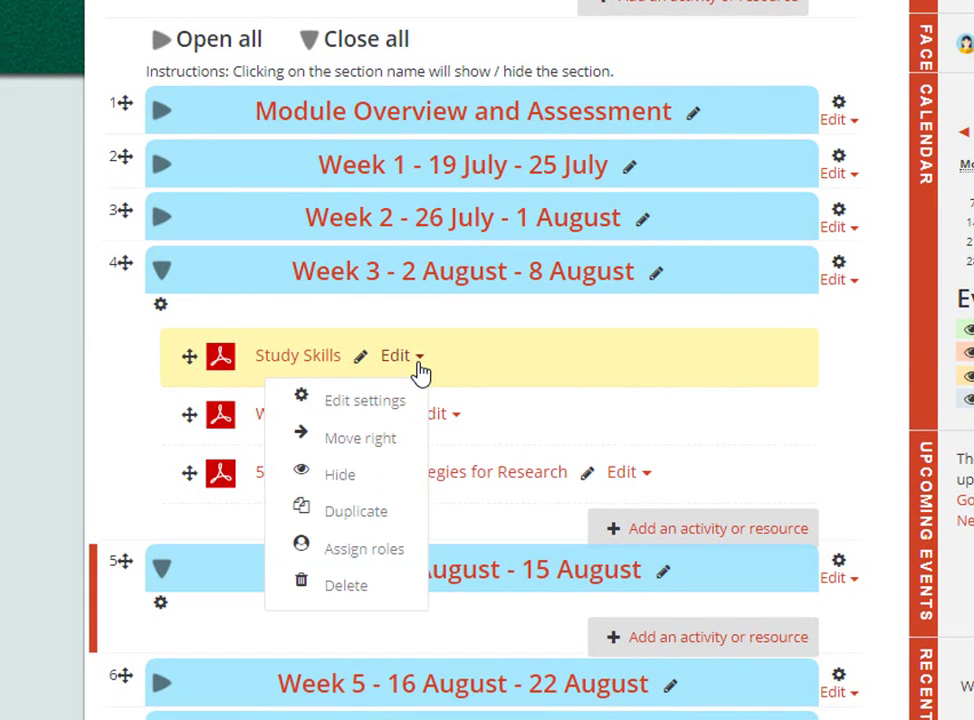
{"action": "left_click", "coordinate": [350, 590]}
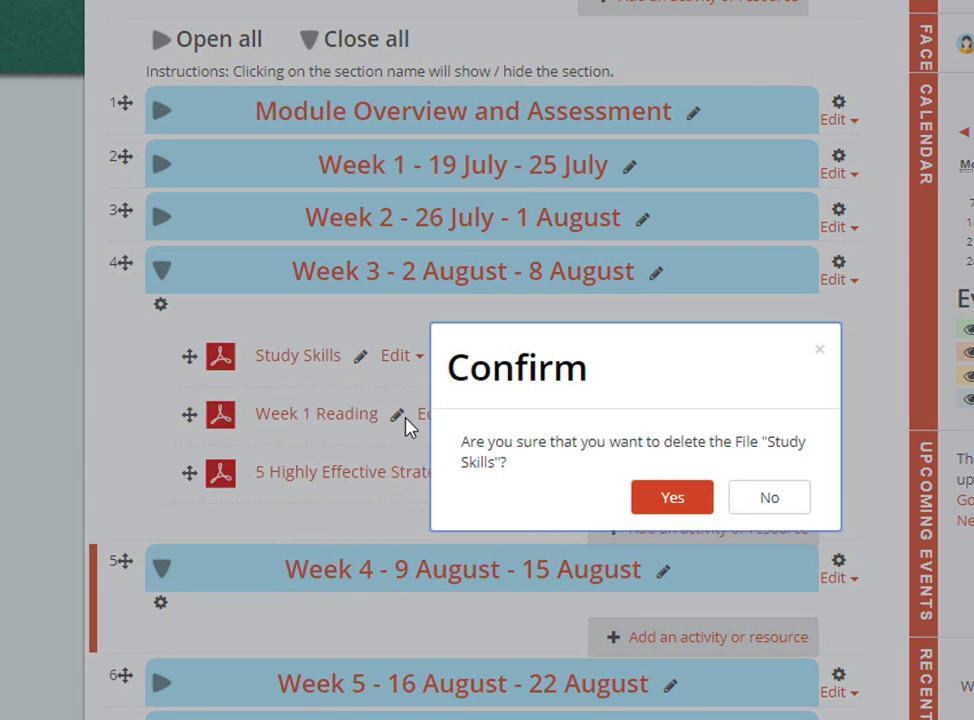
{"action": "left_click", "coordinate": [636, 497]}
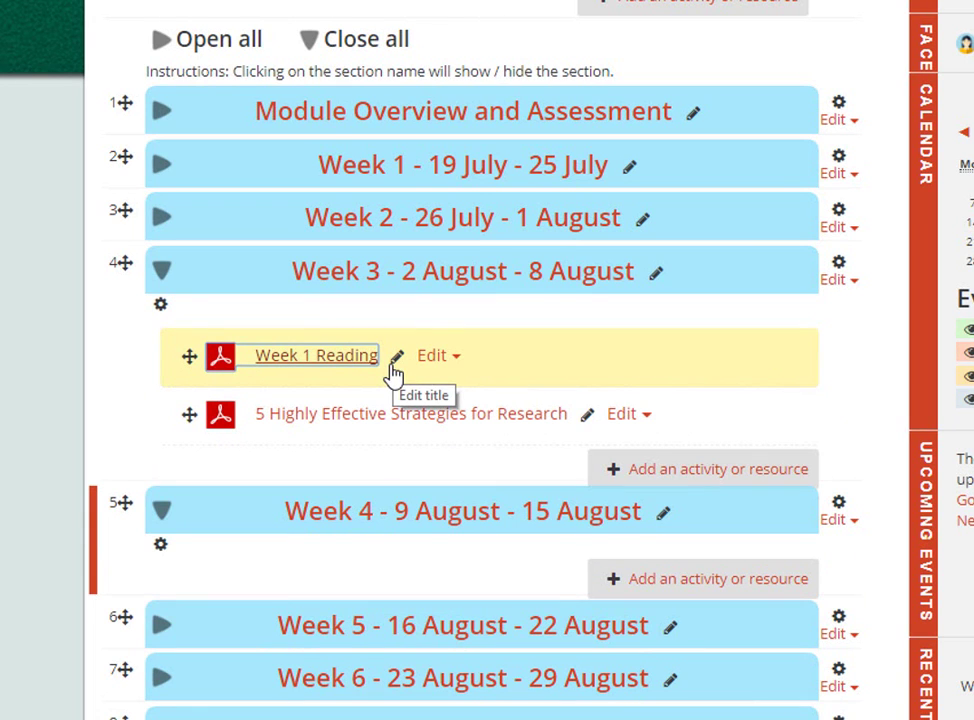
Rename Week 1 Reading to Week 3 Reading
{"action": "left_click", "coordinate": [393, 370]}
{"action": "key", "text": "Right"}
{"action": "key", "text": "Left"}
{"action": "key", "text": "Left"}
{"action": "key", "text": "Left"}
{"action": "key", "text": "Left"}
{"action": "key", "text": "Left"}
{"action": "key", "text": "Left"}
{"action": "key", "text": "Left"}
{"action": "key", "text": "Left"}
{"action": "key", "text": "Left"}
{"action": "key", "text": "shift+Right"}
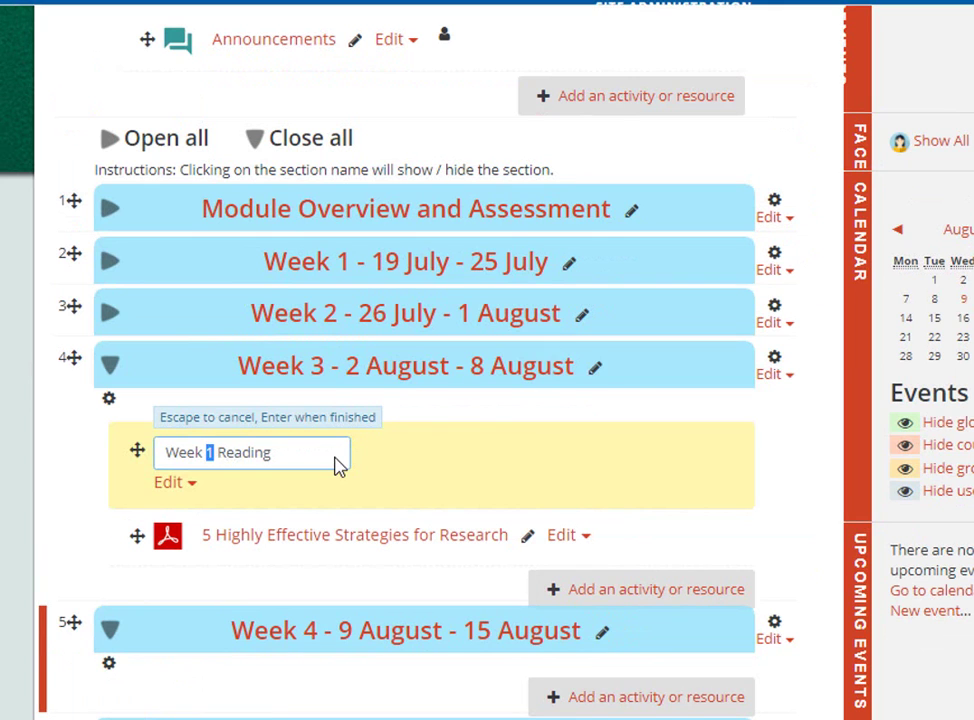
{"action": "type", "text": "3"}
{"action": "key", "text": "Return"}
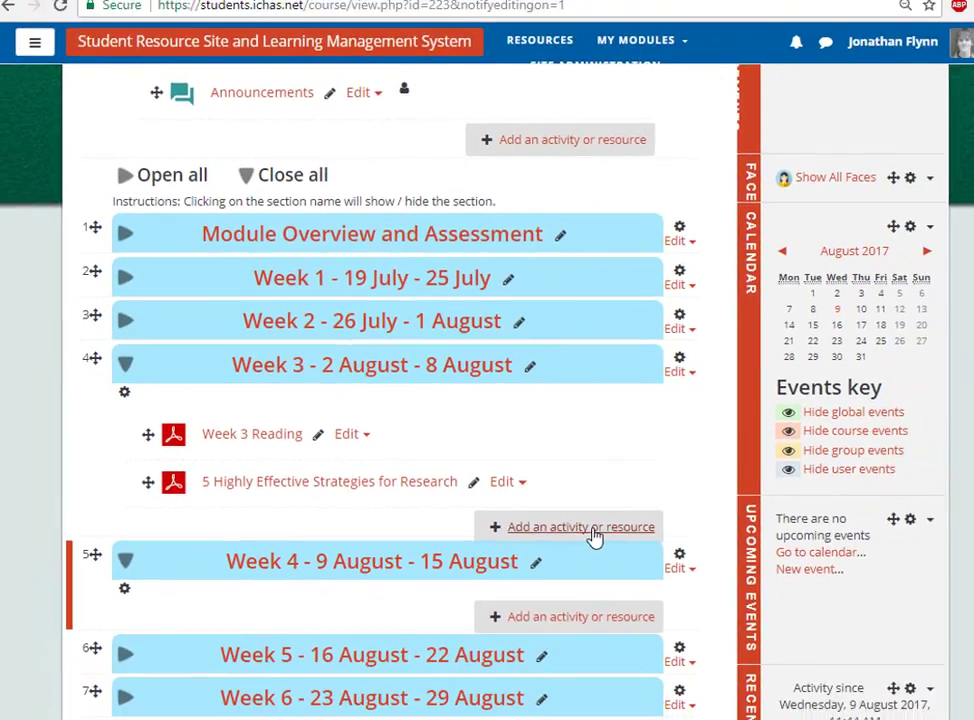
Add a URL resource 'Link to Youtube Video on Mindfulness' with the pasted YouTube address to Week 3
{"action": "left_click", "coordinate": [671, 563]}
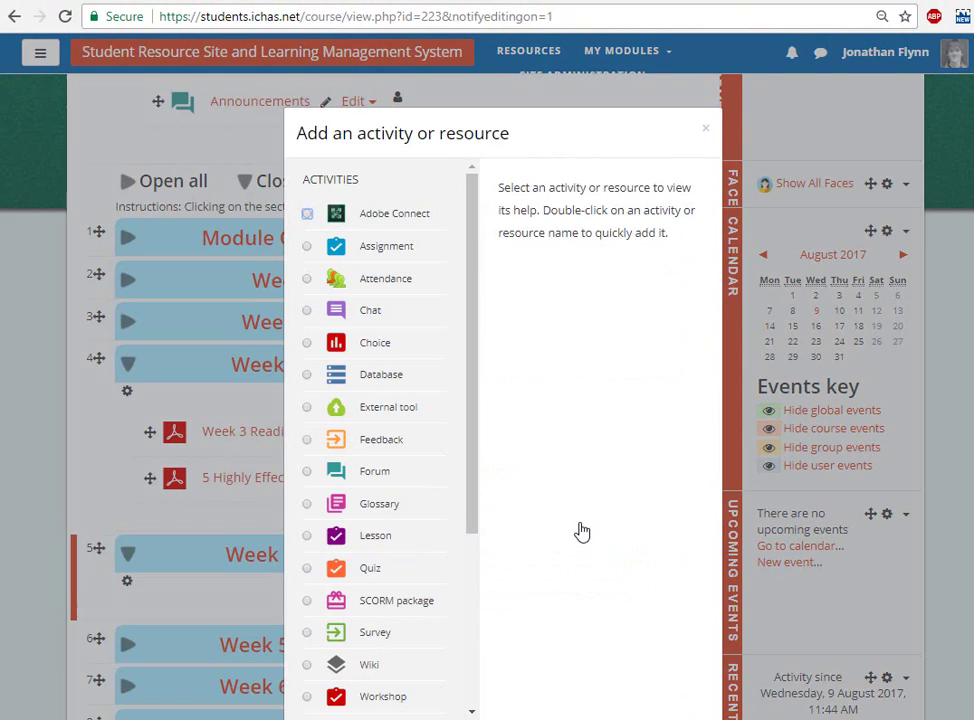
{"action": "scroll", "coordinate": [400, 525], "scroll_direction": "down", "scroll_amount": 5}
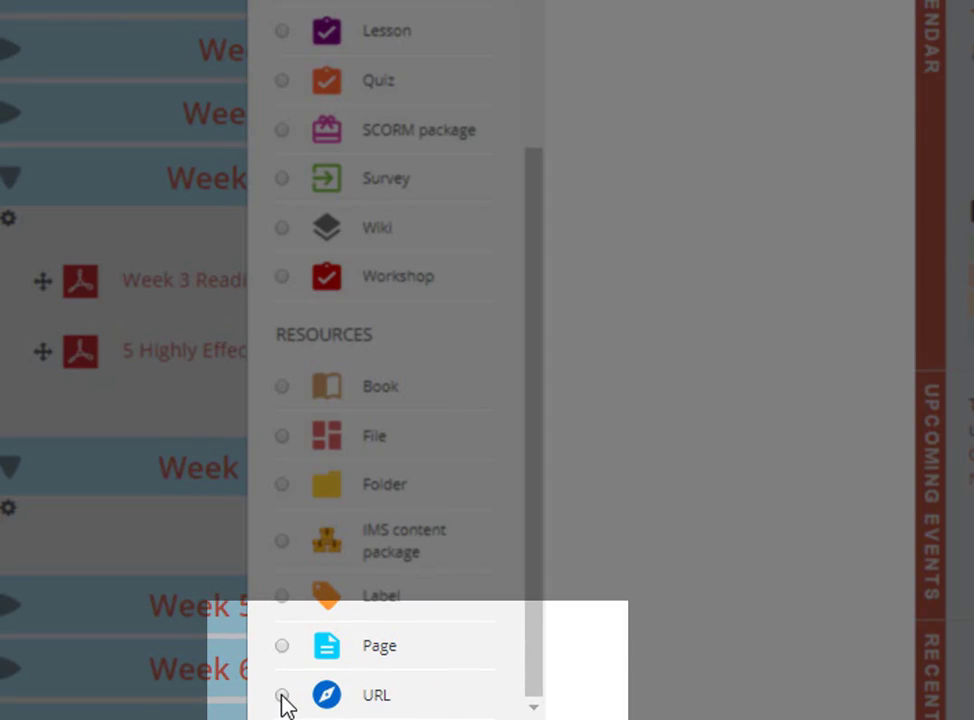
{"action": "double_click", "coordinate": [282, 698]}
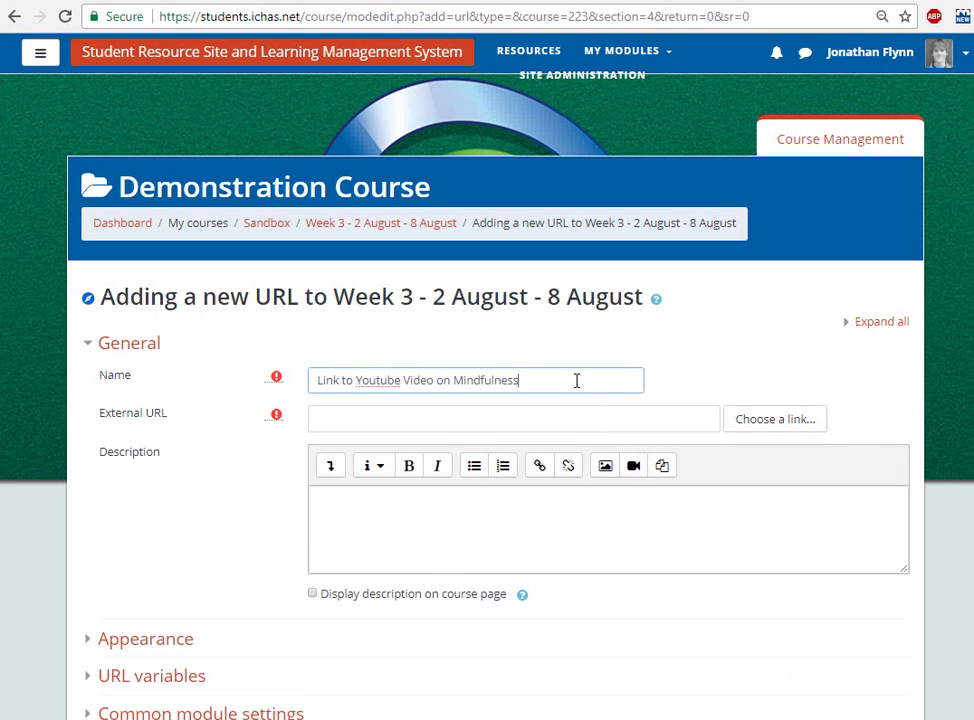
{"action": "left_click", "coordinate": [648, 418]}
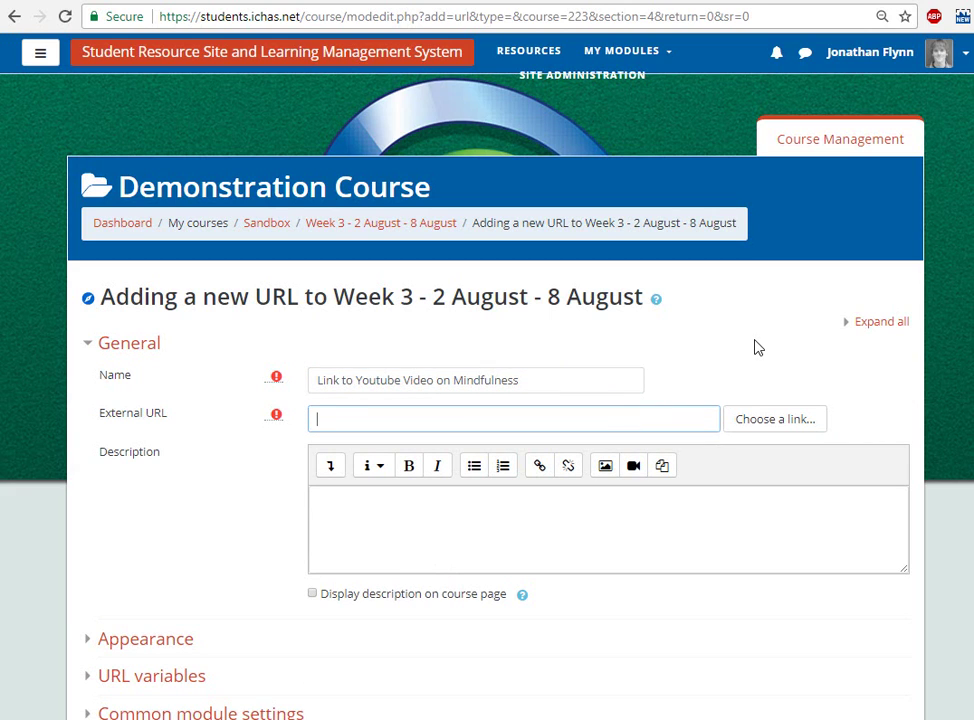
{"action": "type", "text": "https://www.youtube.com/watch?v=6p_yaNFSYao"}
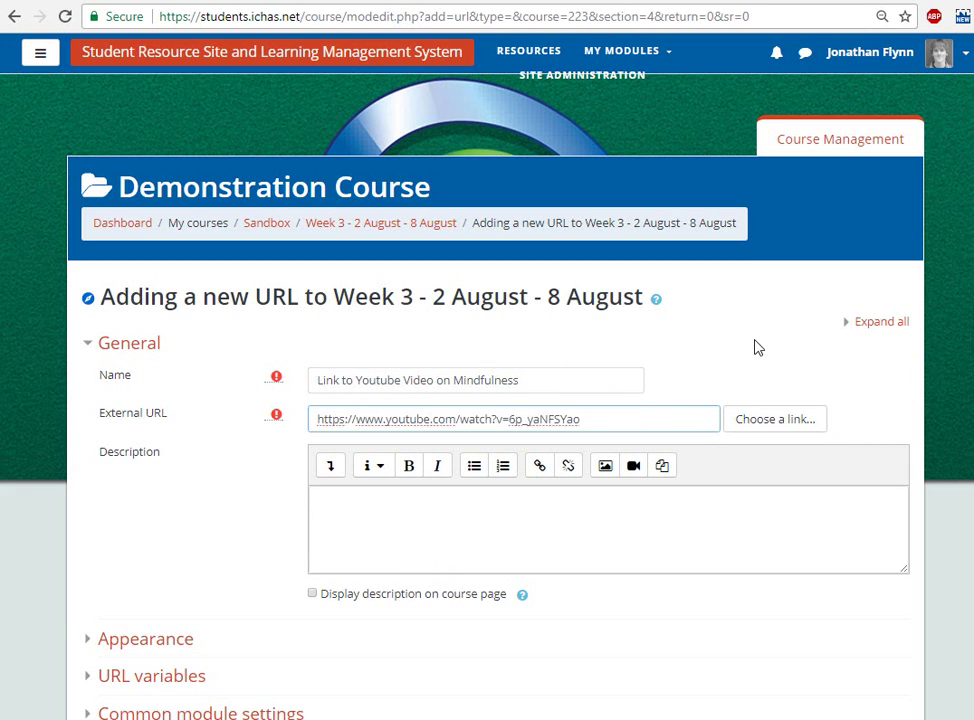
{"action": "scroll", "coordinate": [184, 557], "scroll_direction": "down", "scroll_amount": 2}
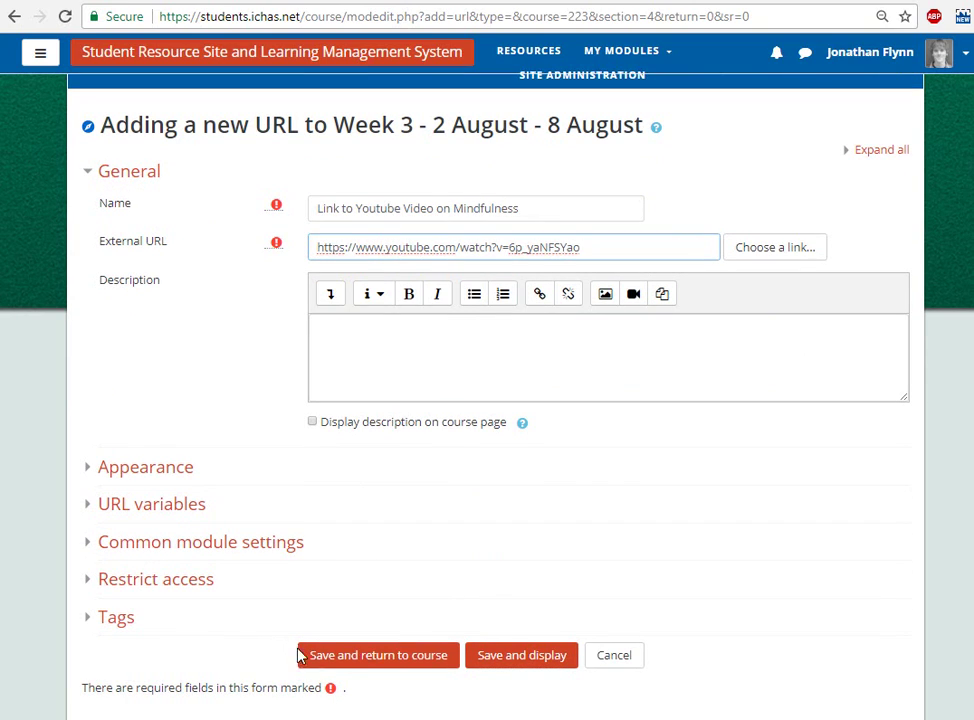
{"action": "left_click", "coordinate": [406, 665]}
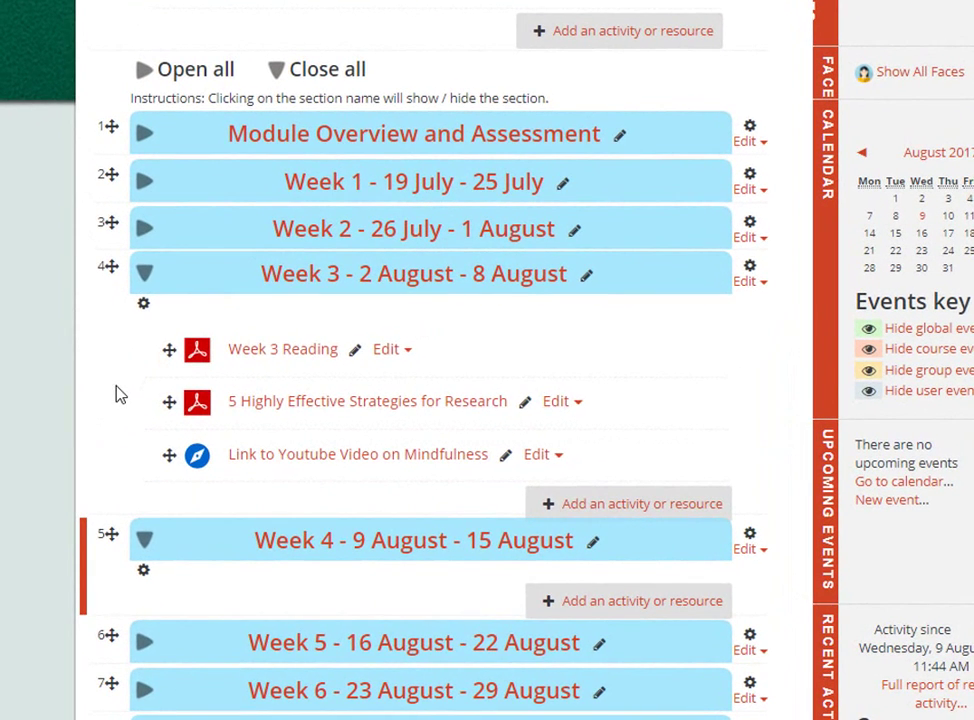
Keep Week 3 Reading first in Week 3 and open the section's Edit menu
{"action": "mouse_move", "coordinate": [166, 350]}
{"action": "left_mouse_down"}
{"action": "mouse_move", "coordinate": [170, 343]}
{"action": "mouse_move", "coordinate": [185, 446]}
{"action": "mouse_move", "coordinate": [170, 591]}
{"action": "mouse_move", "coordinate": [195, 405]}
{"action": "mouse_move", "coordinate": [174, 337]}
{"action": "mouse_move", "coordinate": [172, 345]}
{"action": "left_mouse_up"}
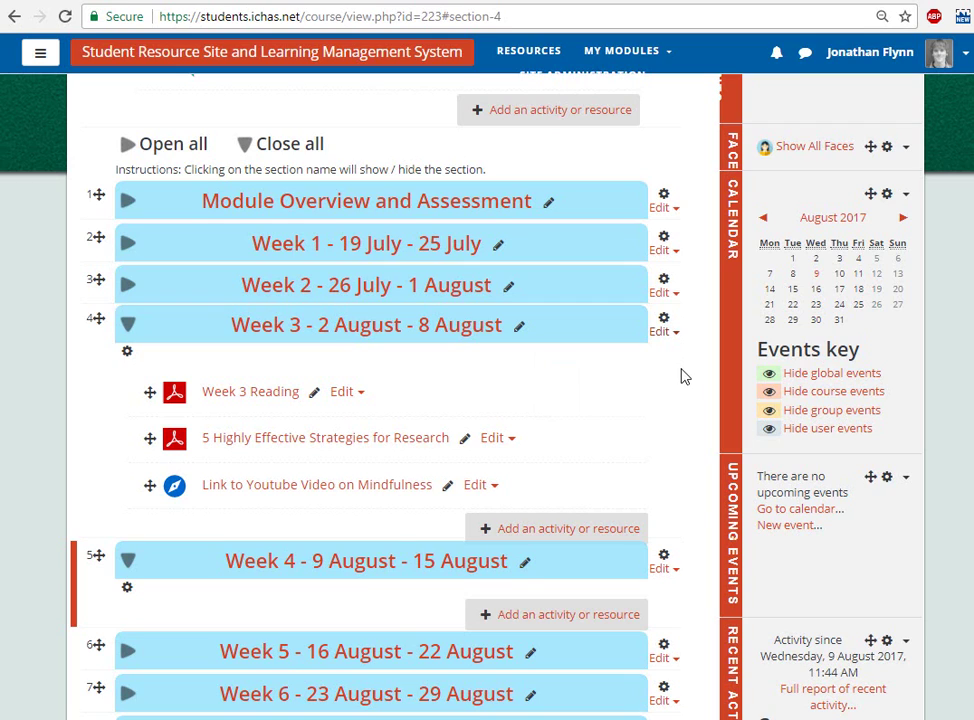
{"action": "left_click", "coordinate": [667, 333]}
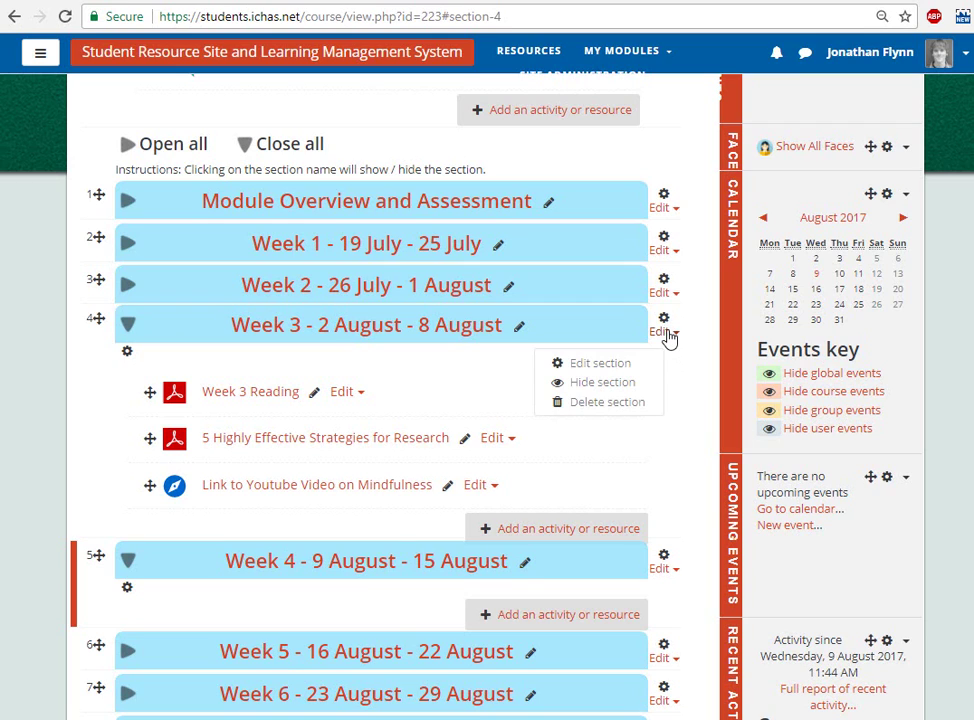
Edit Week 3 and paste a summary asking students to finish the readings and video before Week 4's class
{"action": "left_click", "coordinate": [595, 369]}
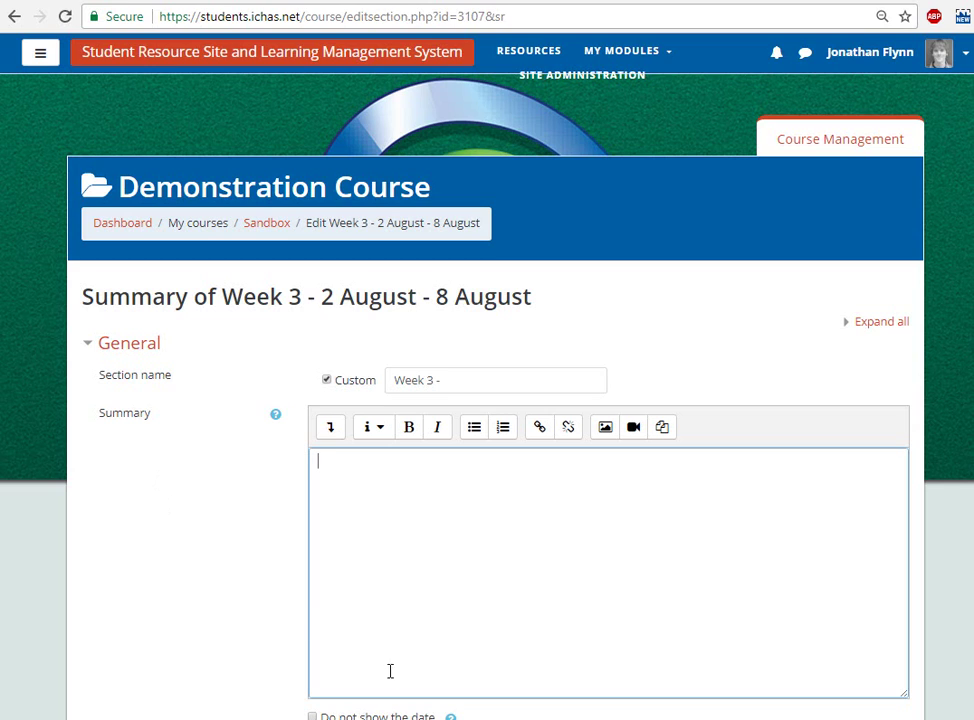
{"action": "type", "text": "Please look at the readings and the view the video attached. We will discuss these topics during our next face to face class in Week 4, so everyone must have completed this background reading!"}
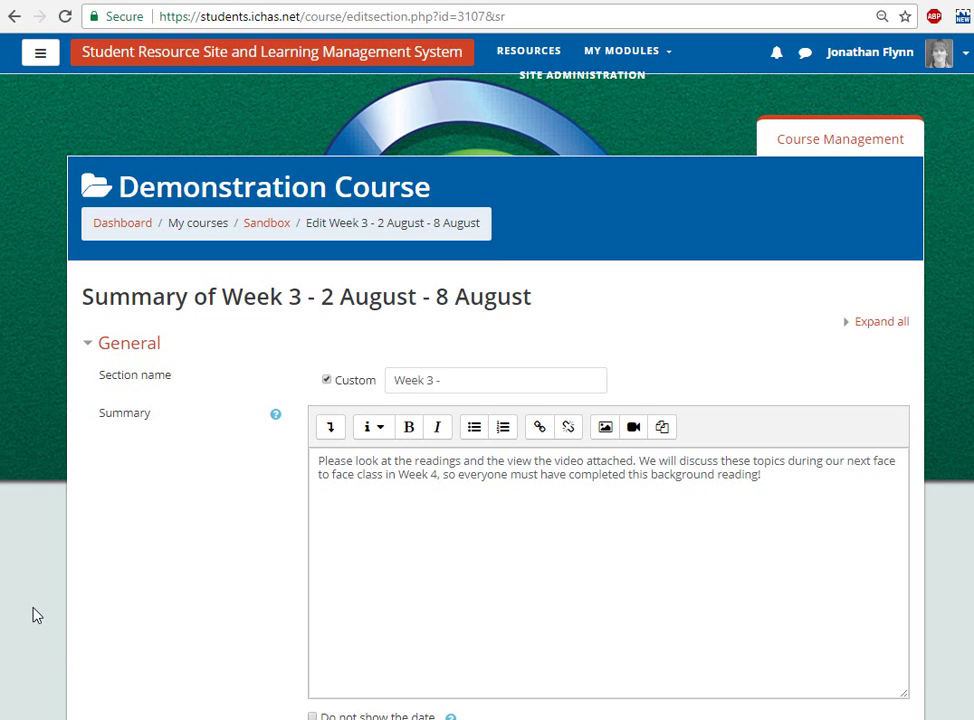
{"action": "scroll", "coordinate": [35, 615], "scroll_direction": "down", "scroll_amount": 1}
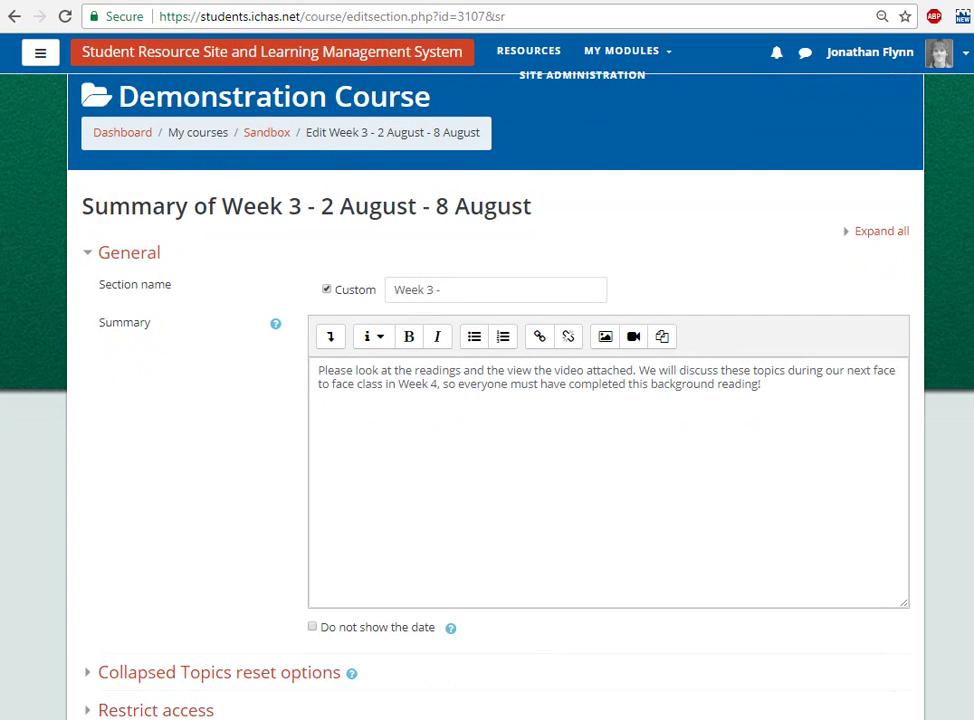